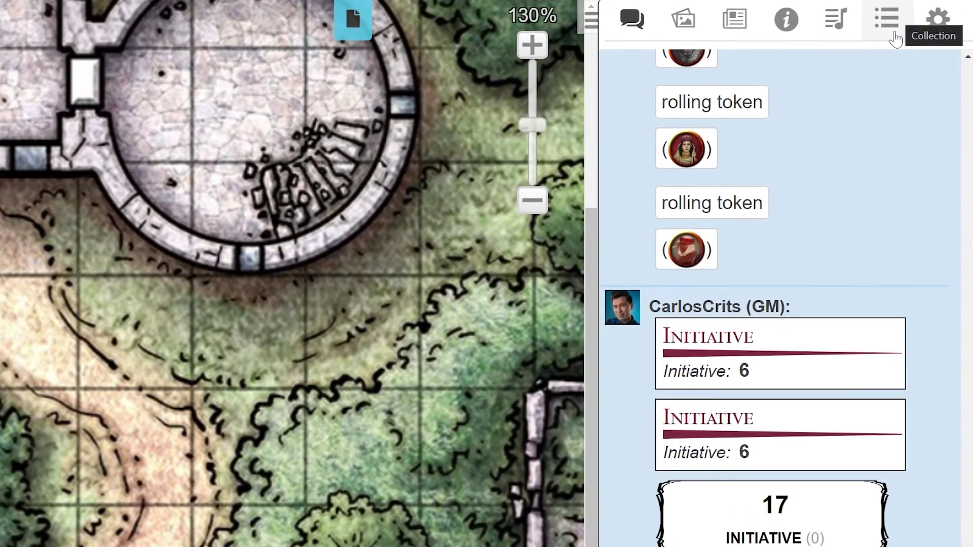
# Step: Open the collection of decks and tables and review the settings of the Safety Deck
pyautogui.click(897, 38)
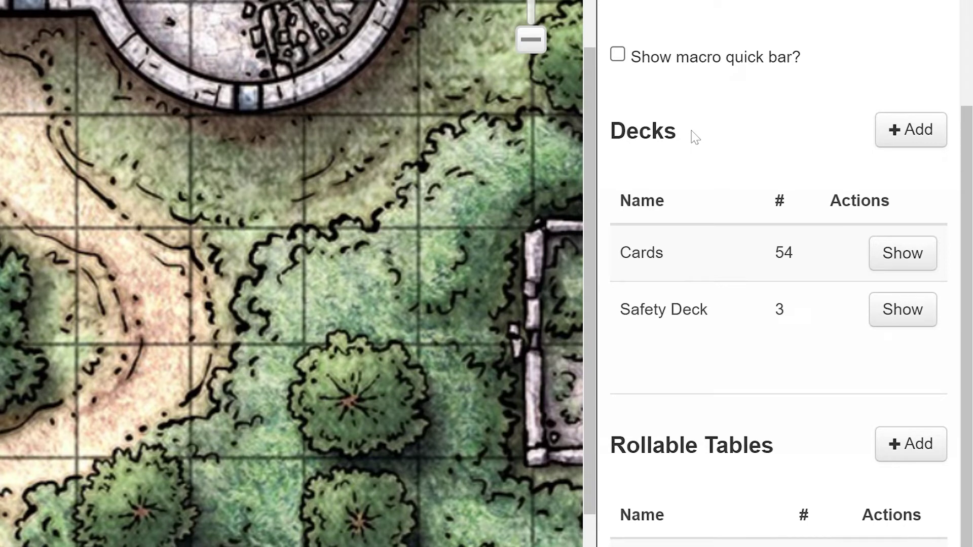
pyautogui.click(712, 322)
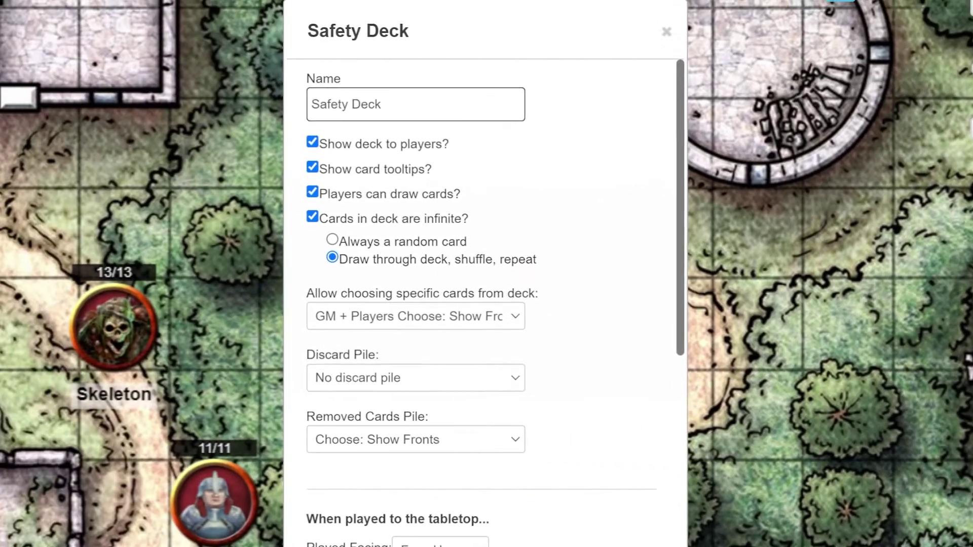
pyautogui.scroll(-10, 598, 411)
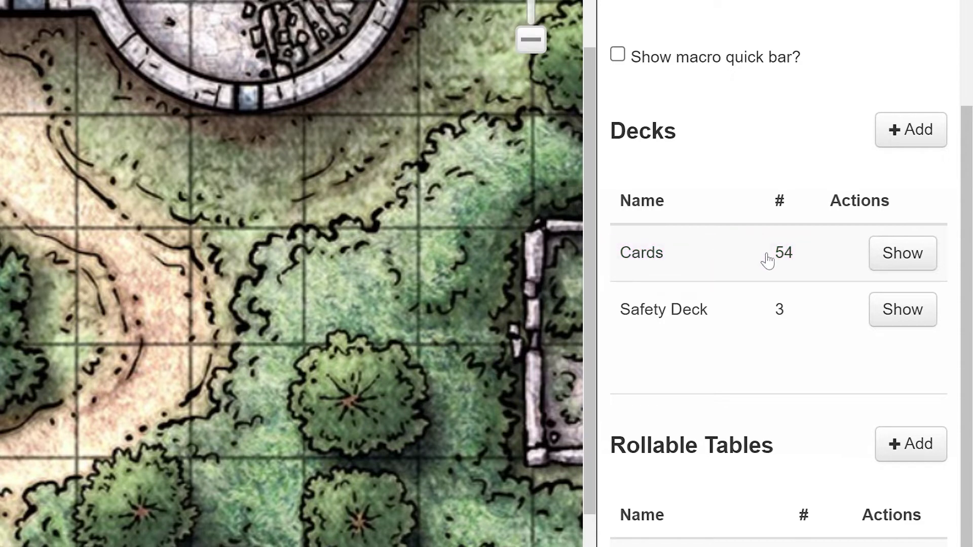
# Step: Show the Cards deck on the tabletop, look over its deck options, and hide it again
pyautogui.click(914, 263)
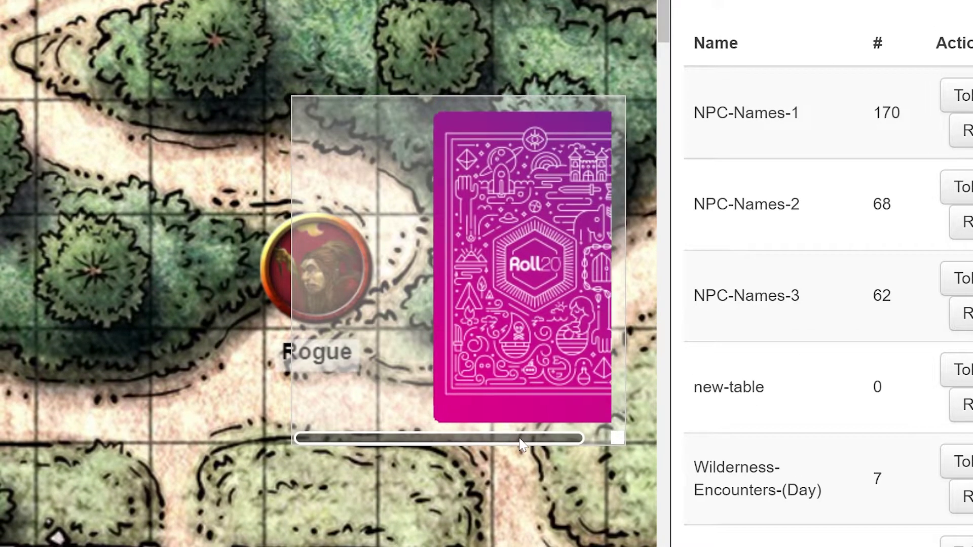
pyautogui.moveTo(522, 445); pyautogui.dragTo(562, 440)
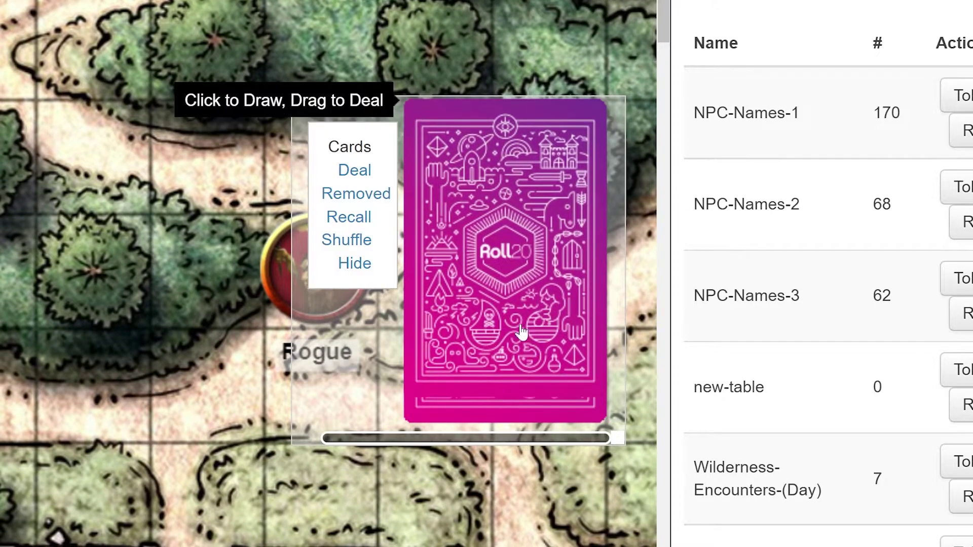
pyautogui.click(367, 265)
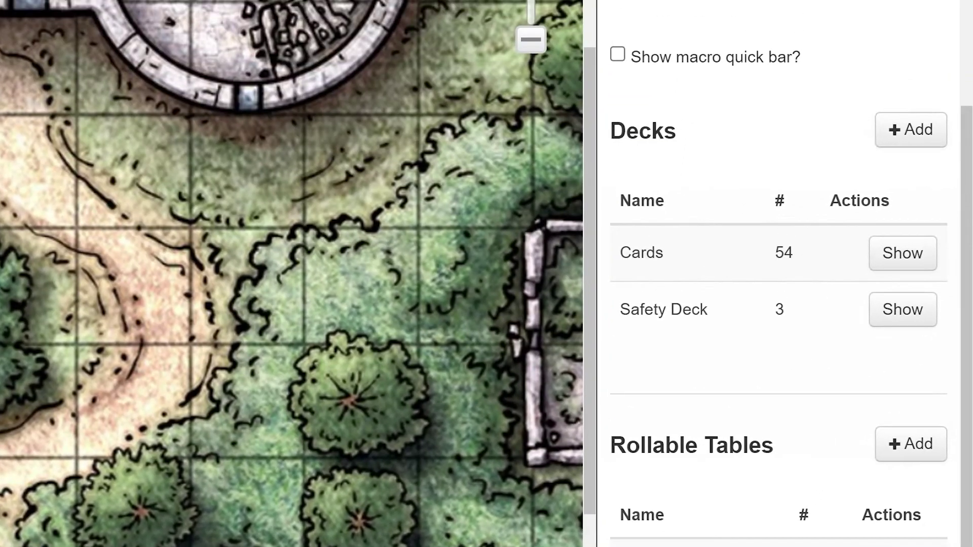
# Step: Open the settings of the Cards deck and make the cards in the deck infinite
pyautogui.click(694, 251)
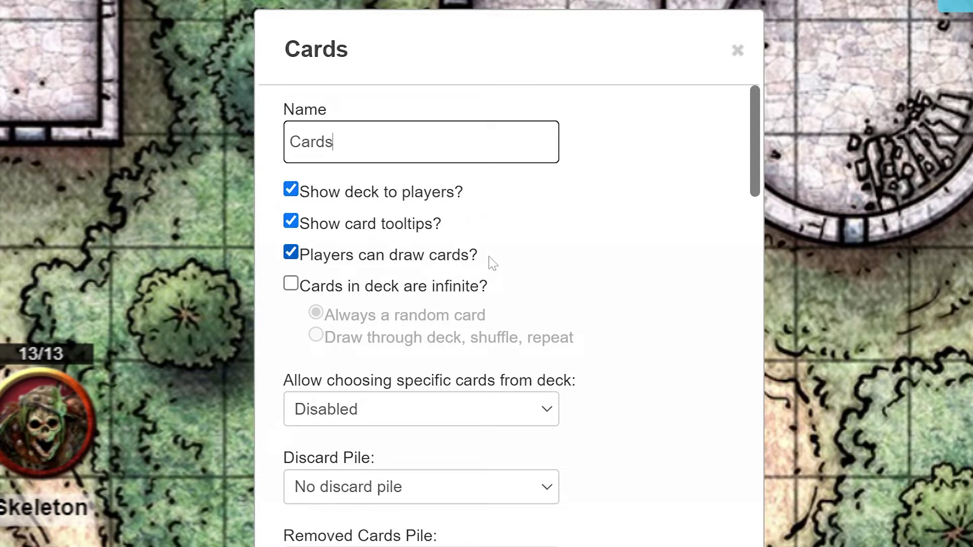
pyautogui.click(291, 285)
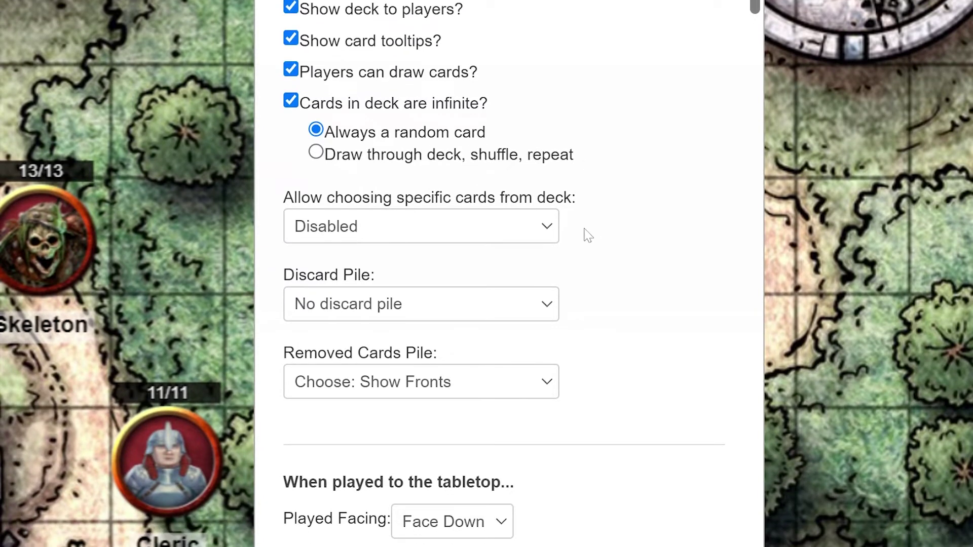
# Step: Review the deck's choices for picking specific cards, the discard pile and the removed cards pile
pyautogui.click(540, 231)
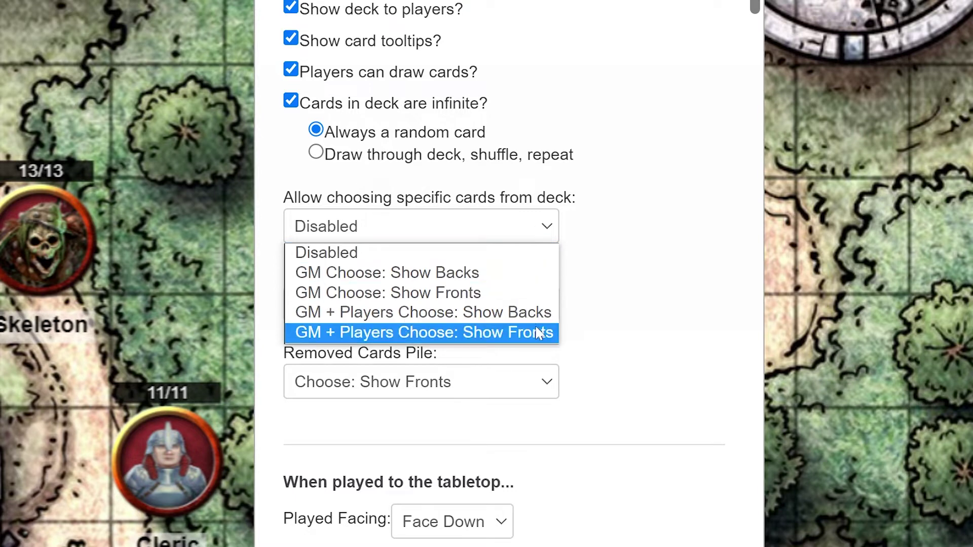
pyautogui.click(542, 236)
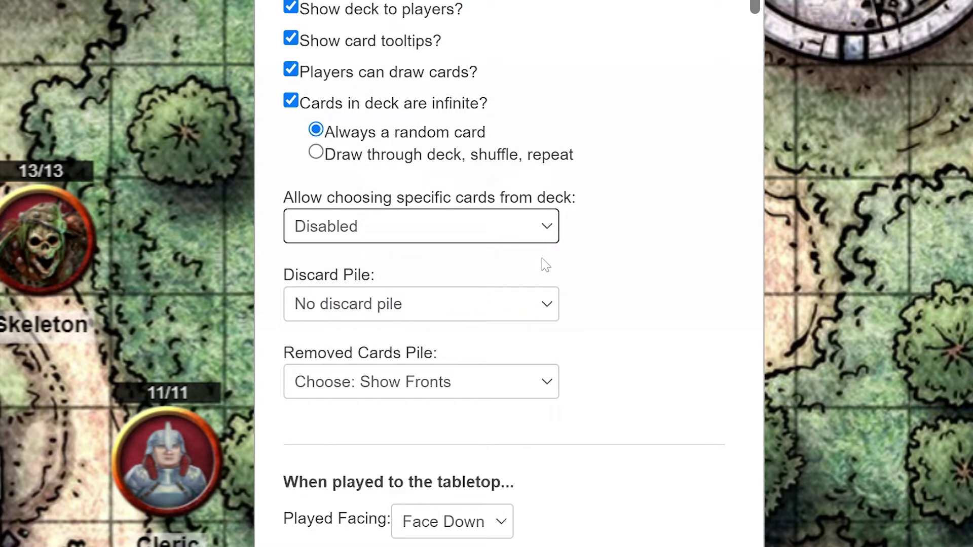
pyautogui.click(546, 312)
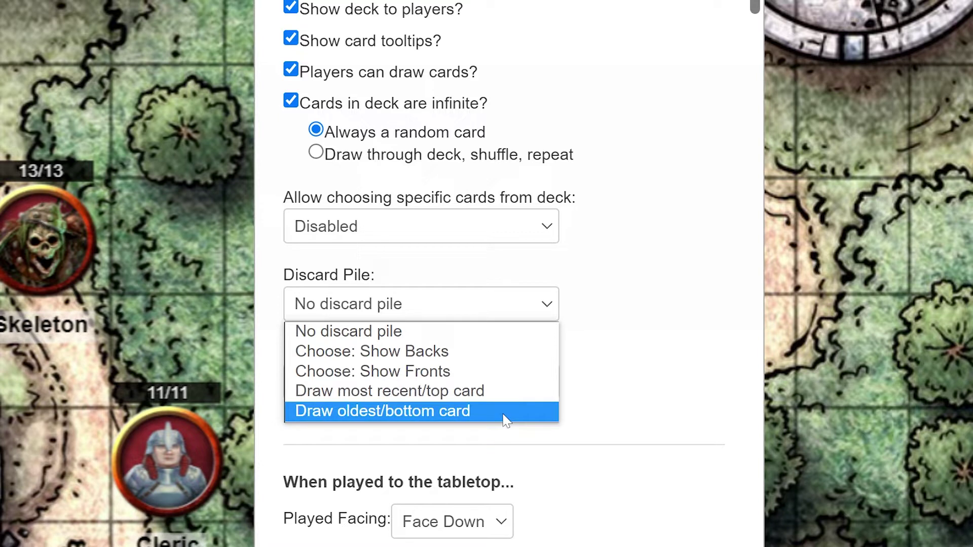
pyautogui.click(556, 318)
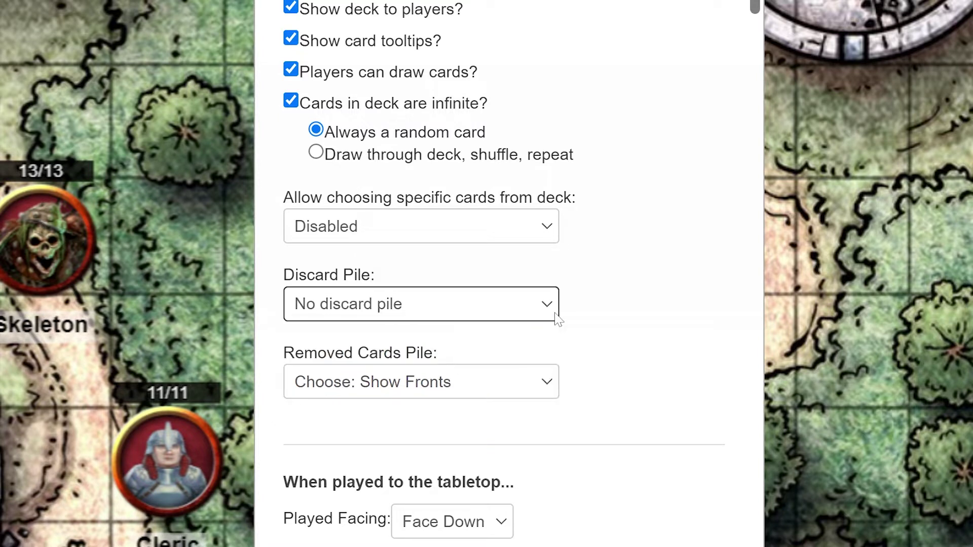
pyautogui.click(538, 393)
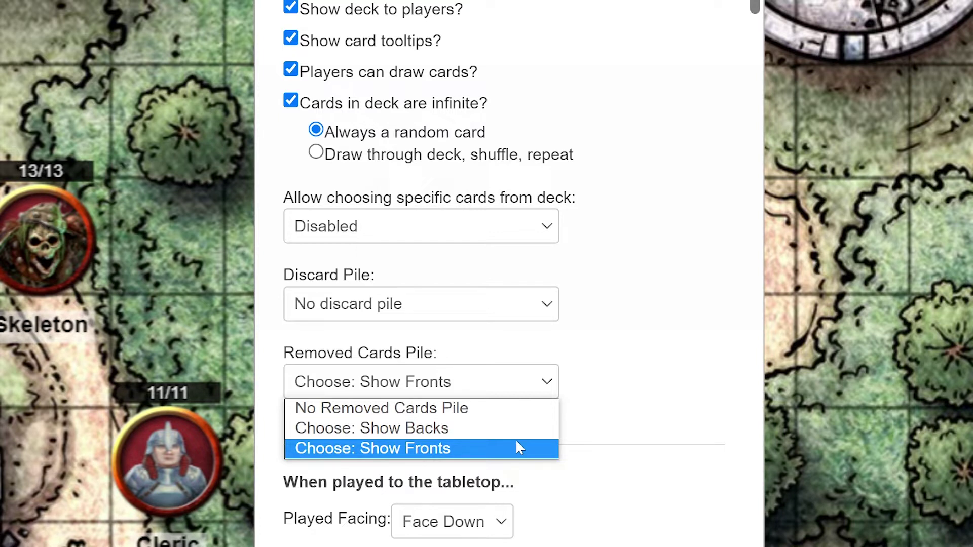
pyautogui.click(528, 398)
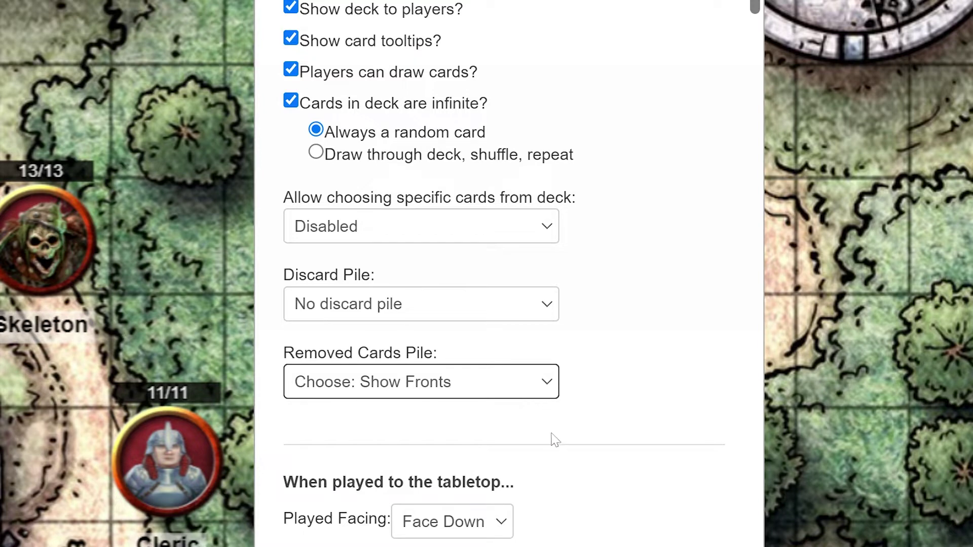
# Step: Review the deck's tabletop play choices for which way cards face and whether they count as drawings or tokens
pyautogui.scroll(-6, 549, 438)
pyautogui.click(494, 199)
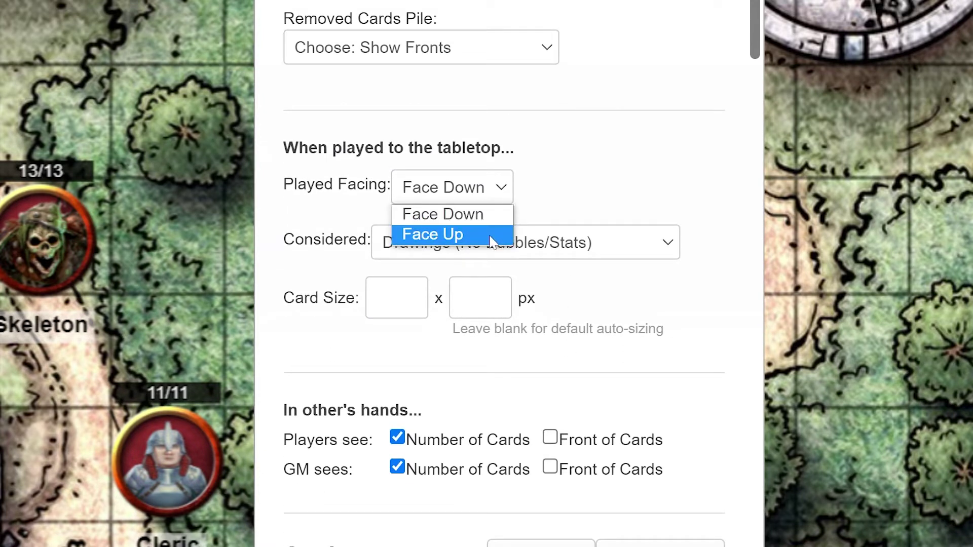
pyautogui.click(504, 199)
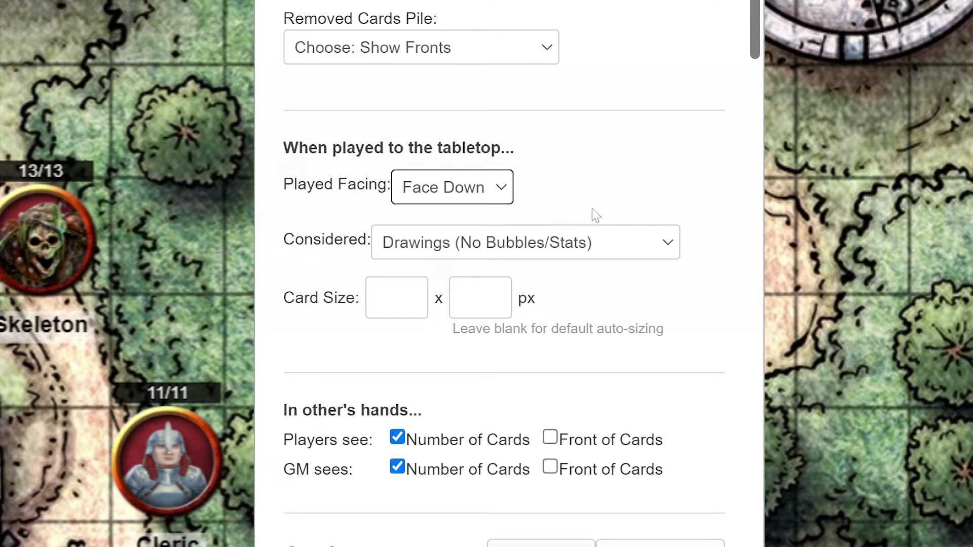
pyautogui.click(662, 249)
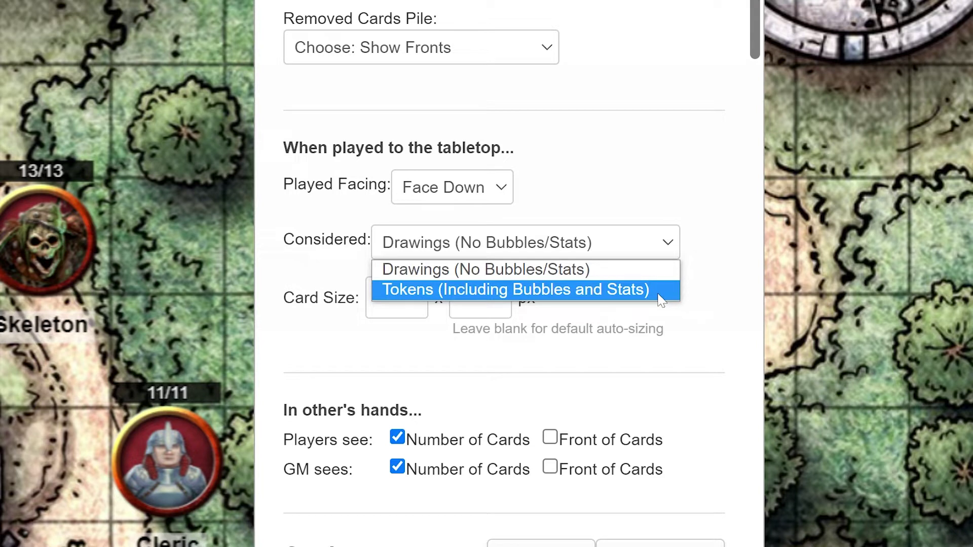
pyautogui.click(659, 249)
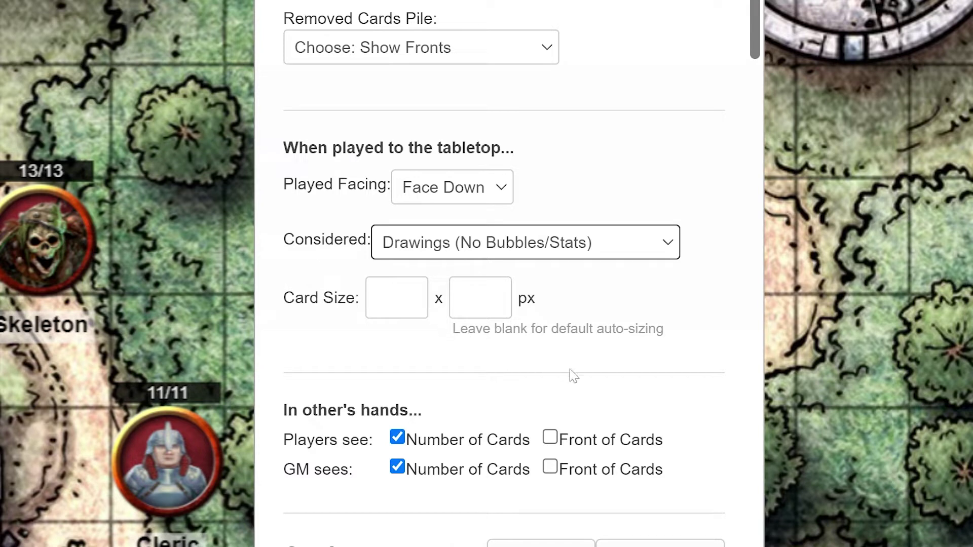
# Step: Open the Six of Hearts from the deck's card list and examine its name, tooltip and image
pyautogui.scroll(-10, 682, 373)
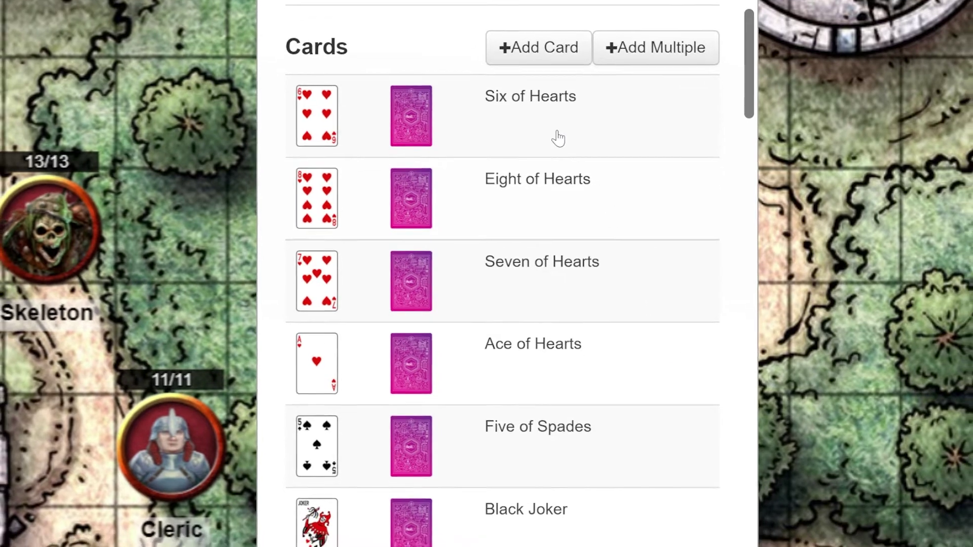
pyautogui.click(560, 147)
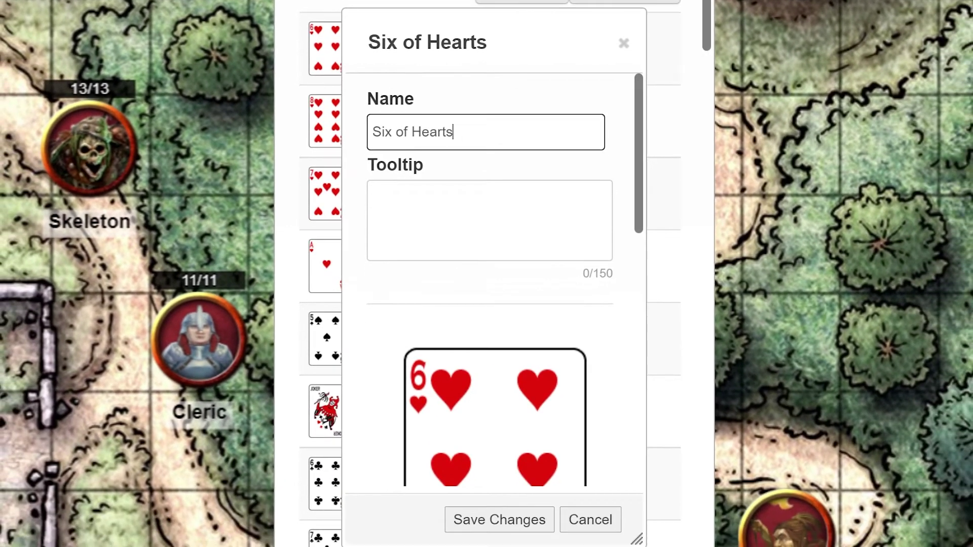
pyautogui.scroll(-4, 541, 164)
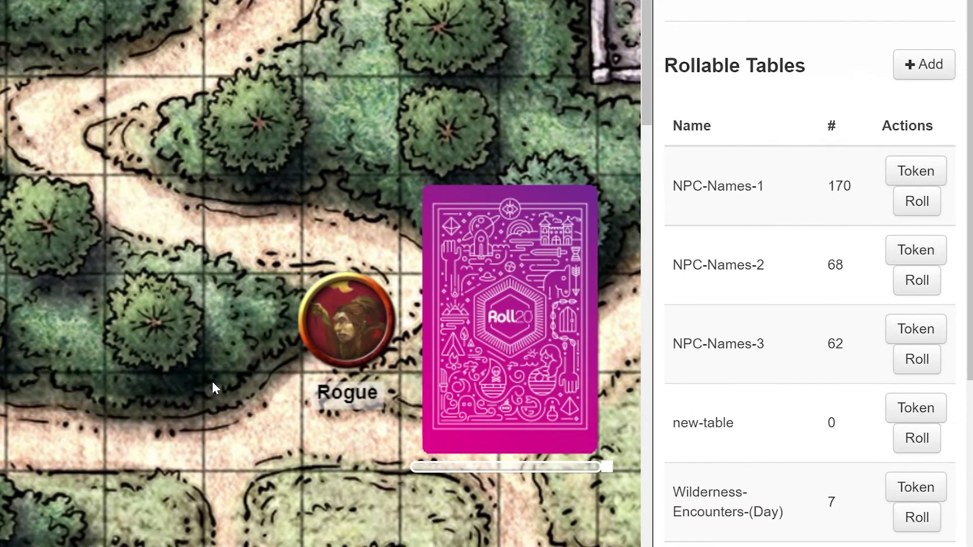
# Step: Deal 1 card from the Cards deck to All Players
pyautogui.moveTo(482, 359)
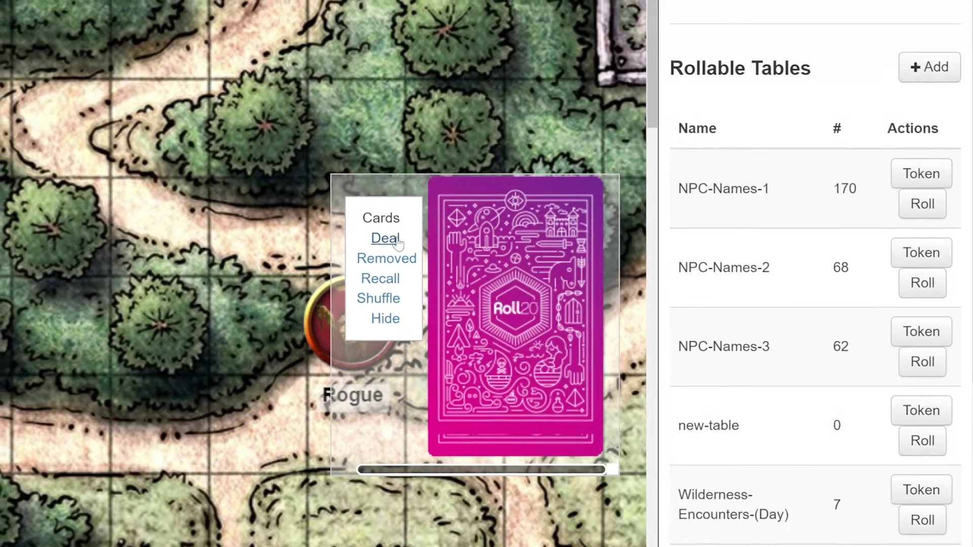
pyautogui.click(381, 236)
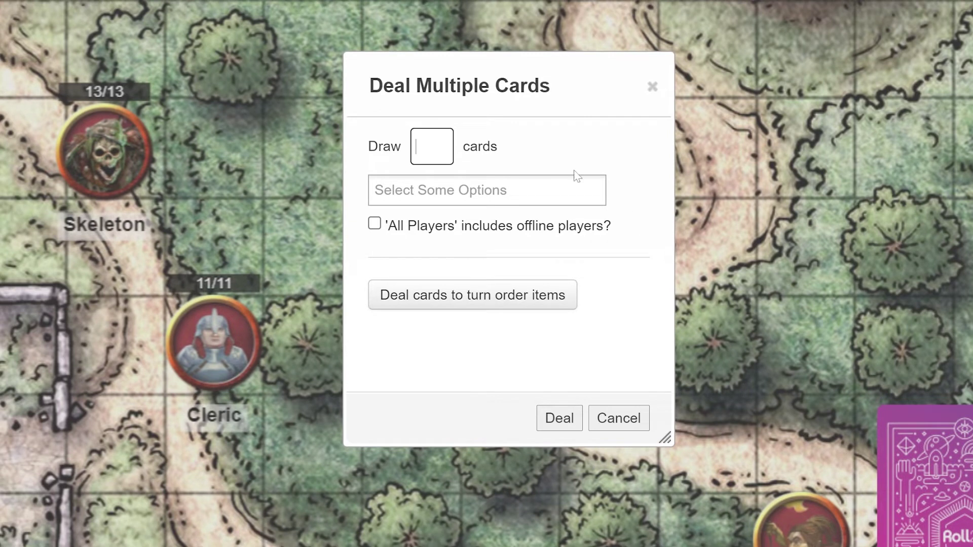
pyautogui.write('1')
pyautogui.click(487, 190)
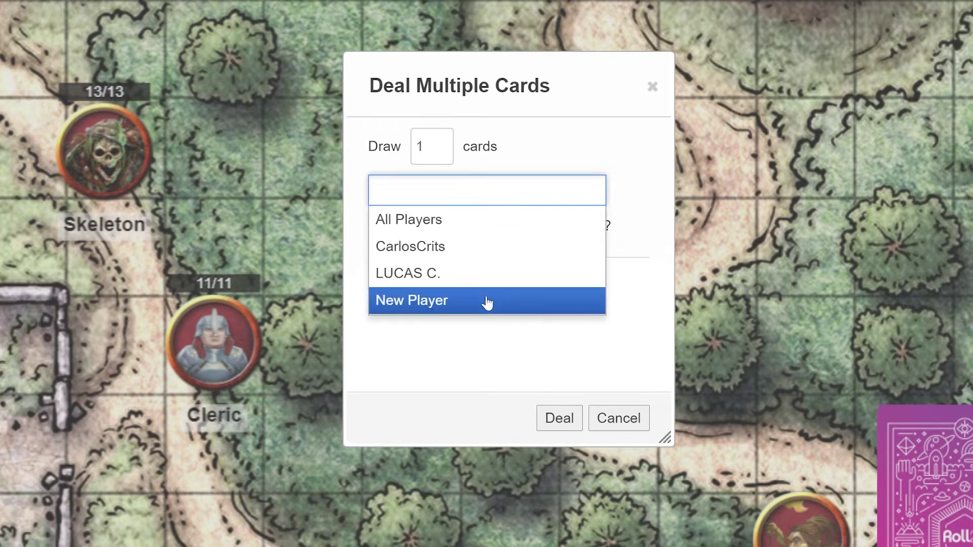
pyautogui.click(487, 224)
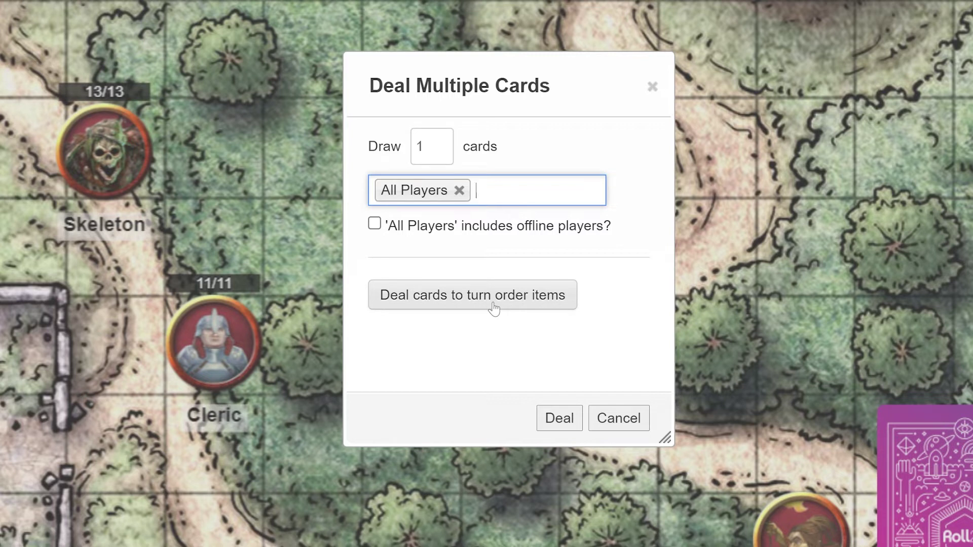
pyautogui.click(560, 419)
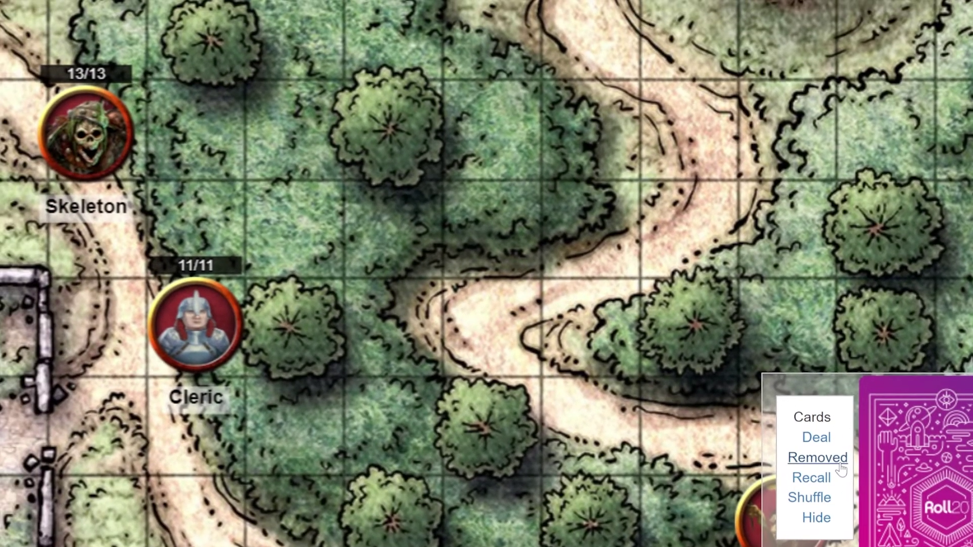
# Step: Recall all cards to the Cards deck and shuffle the deck
pyautogui.click(404, 267)
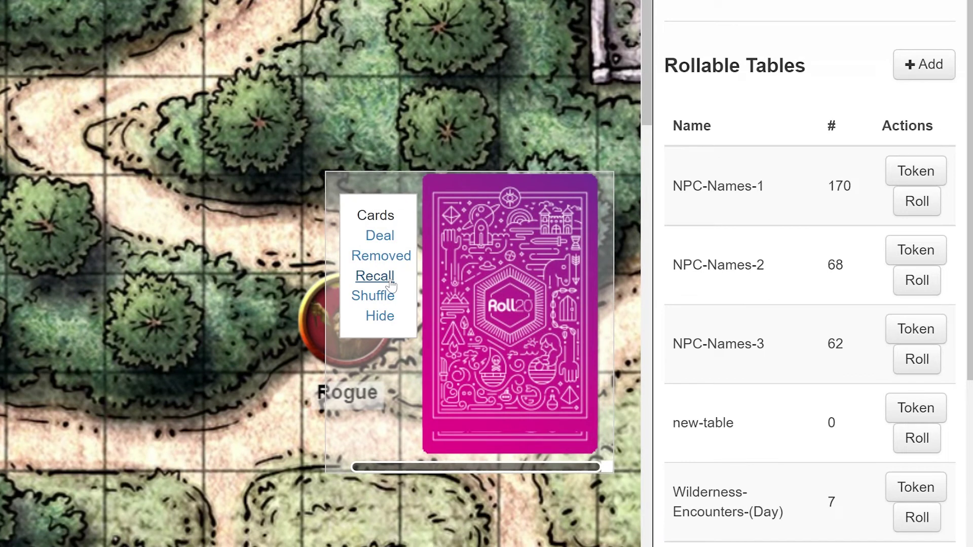
pyautogui.click(390, 280)
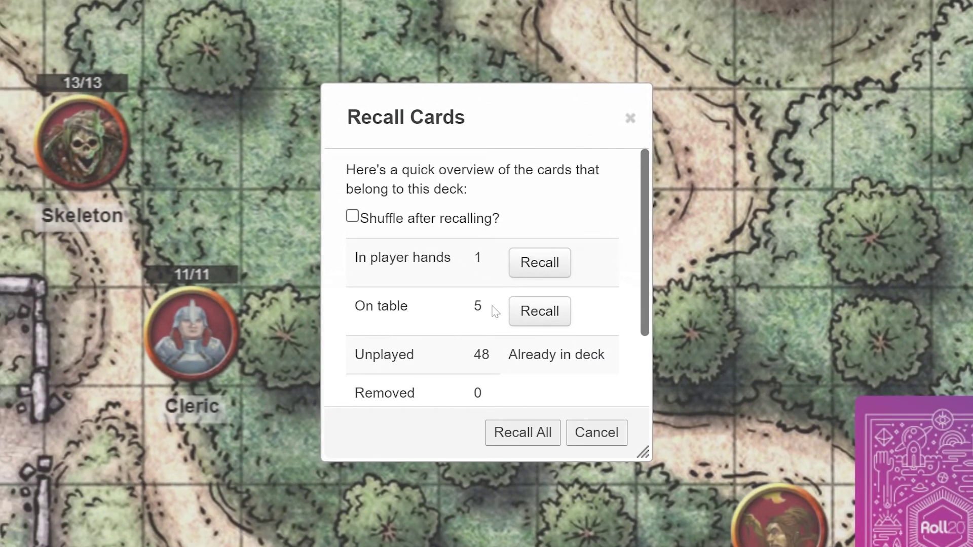
pyautogui.scroll(-2, 498, 356)
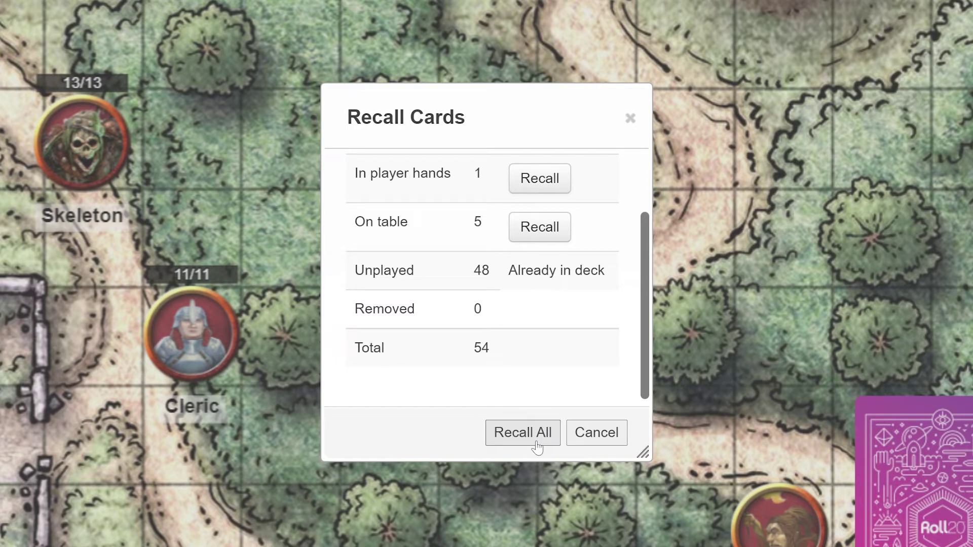
pyautogui.click(523, 432)
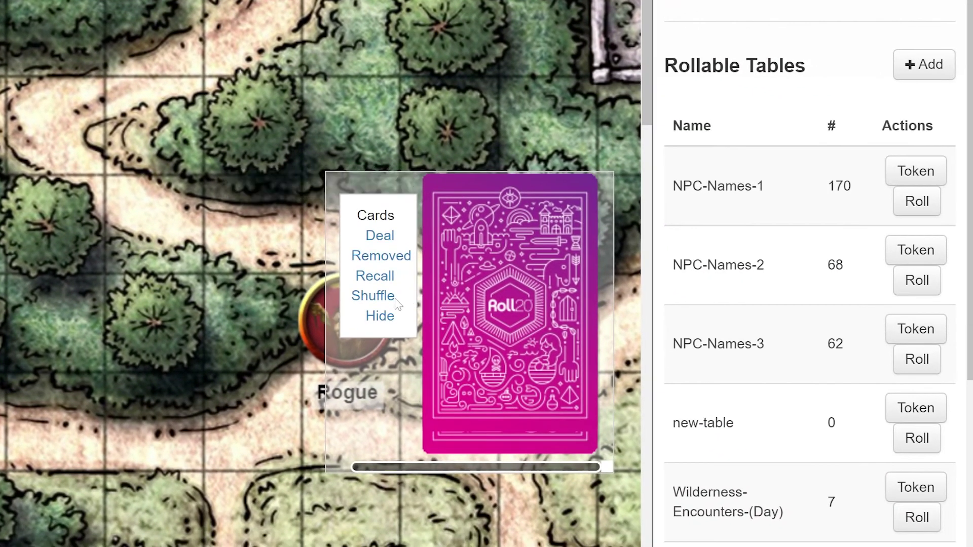
pyautogui.click(393, 298)
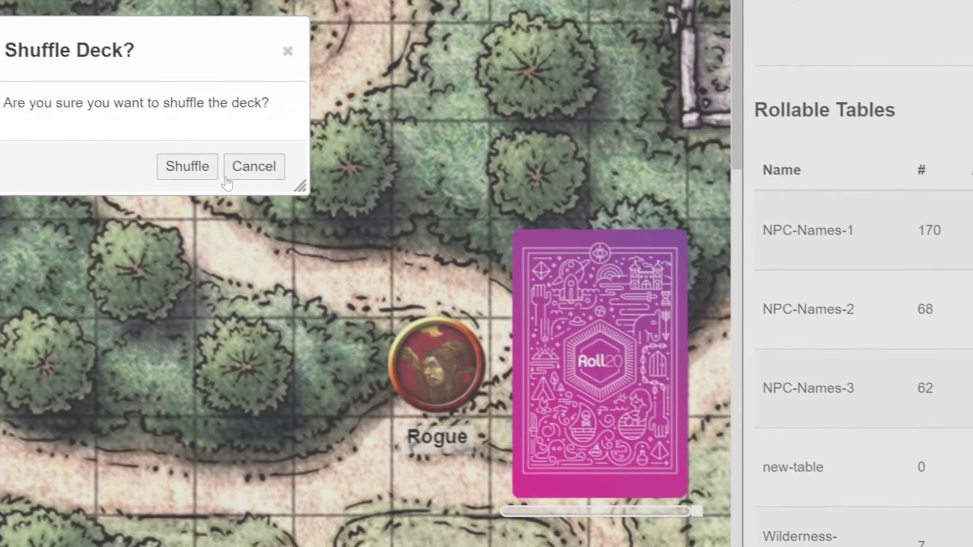
pyautogui.click(528, 335)
# Step: View the discard pile of the Cards deck and close it again
pyautogui.moveTo(450, 287)
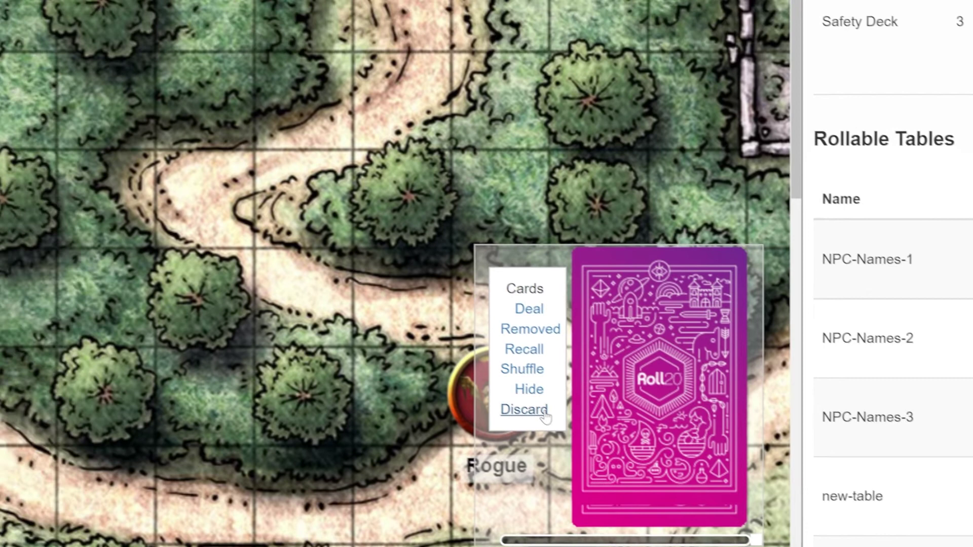
pyautogui.click(398, 342)
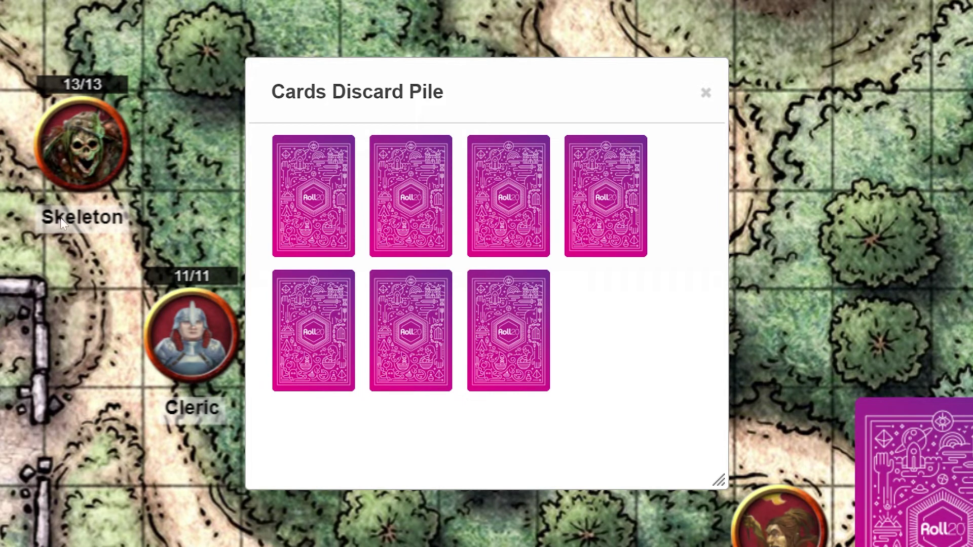
pyautogui.click(707, 93)
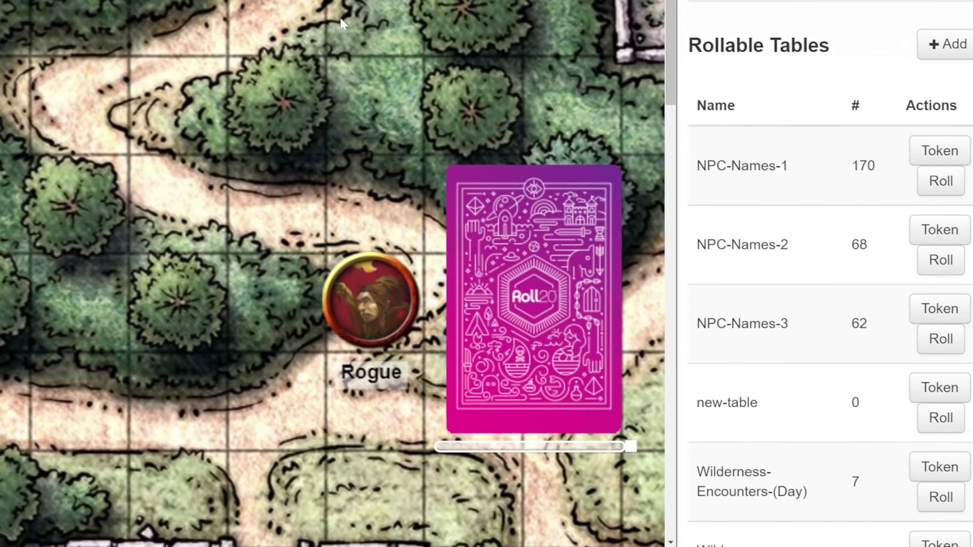
pyautogui.moveTo(711, 442)
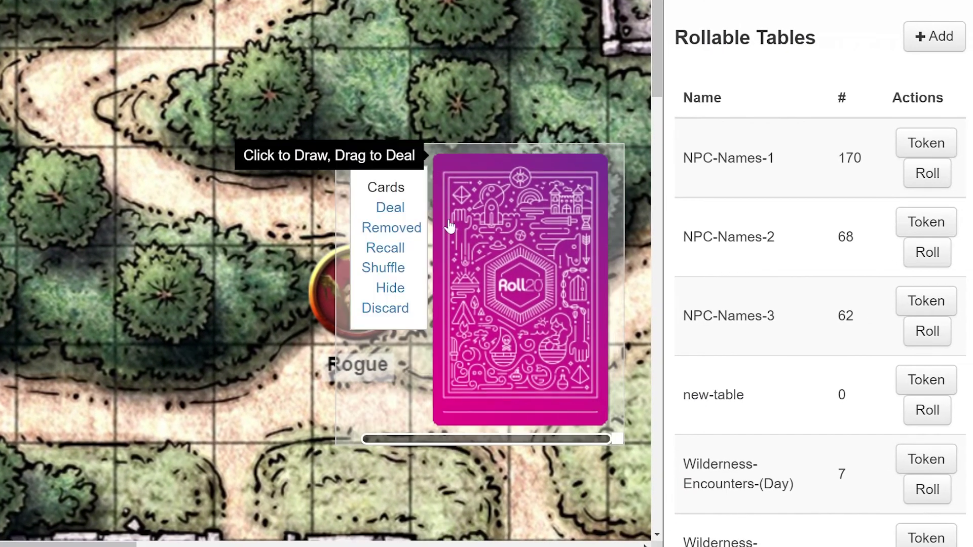
# Step: Draw a card from the Cards deck and deal two cards face down onto the map between the Cleric and Rogue
pyautogui.click(502, 318)
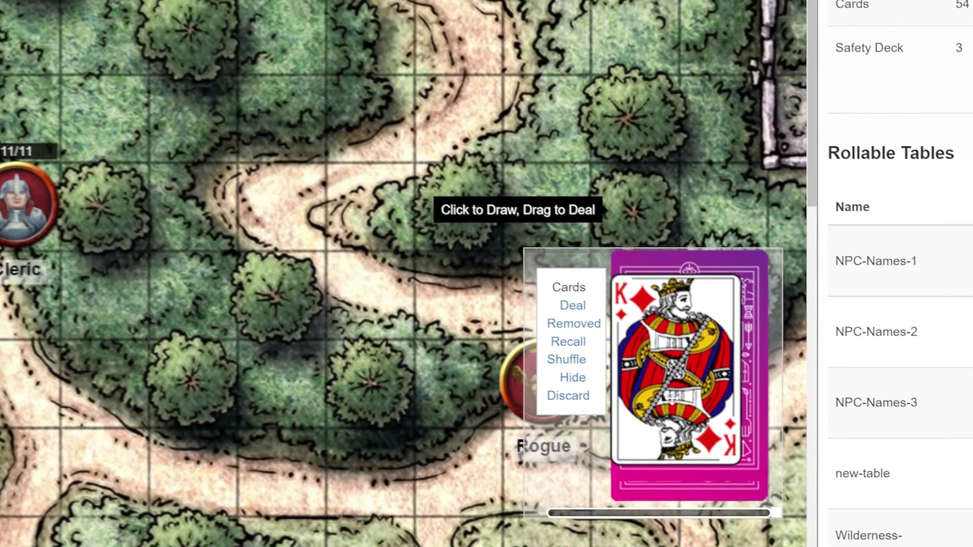
pyautogui.moveTo(612, 367); pyautogui.dragTo(123, 130)
pyautogui.moveTo(330, 236); pyautogui.dragTo(331, 237)
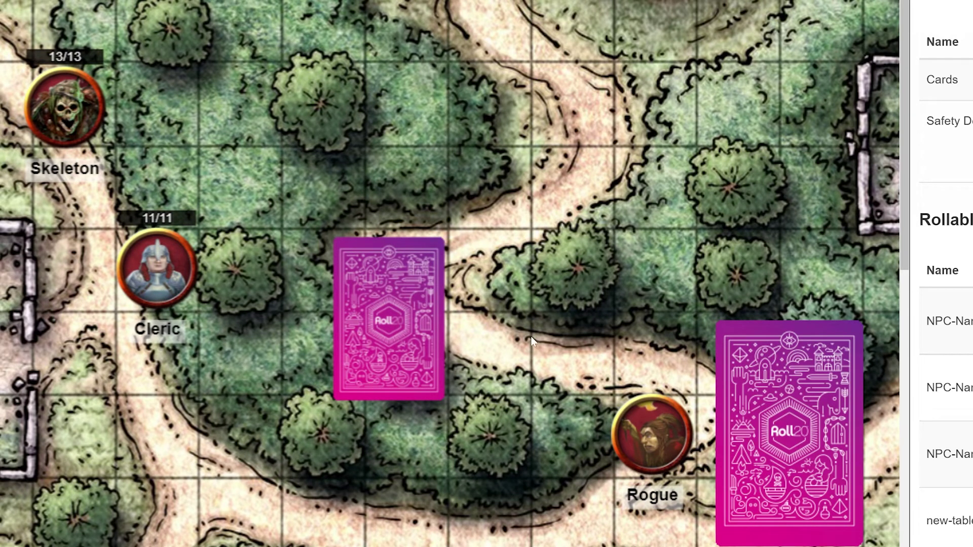
pyautogui.moveTo(741, 409); pyautogui.dragTo(394, 172)
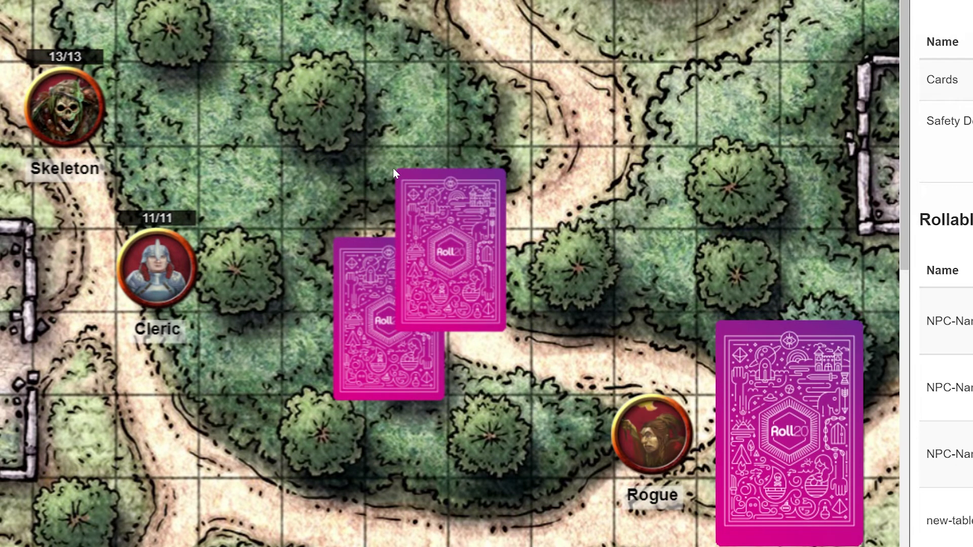
# Step: Remove both dealt face-down cards from the map
pyautogui.click(452, 259)
pyautogui.rightClick(452, 259)
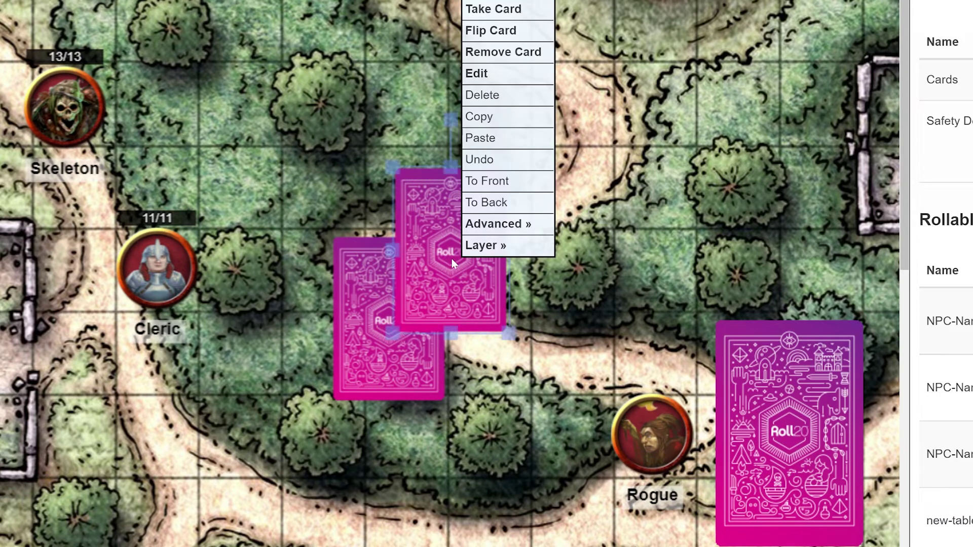
pyautogui.click(528, 52)
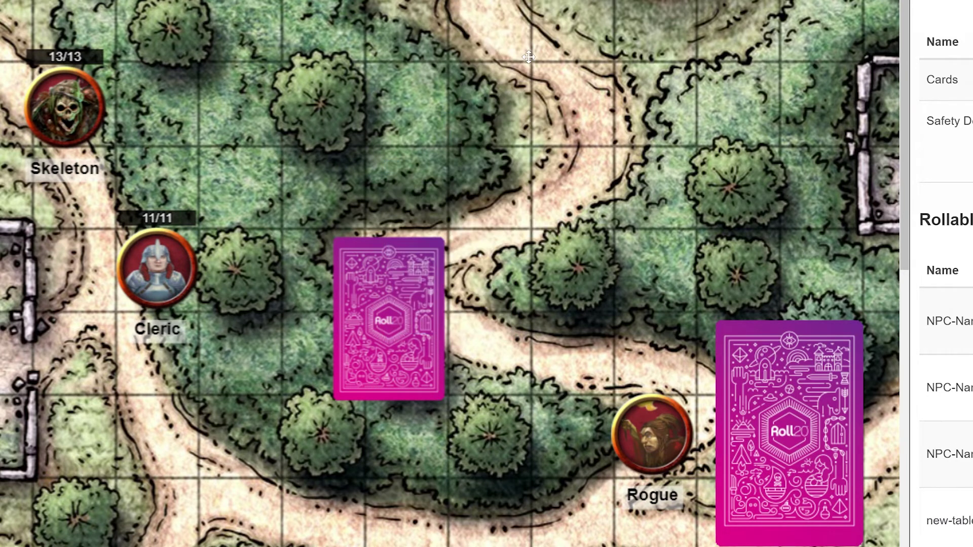
pyautogui.rightClick(398, 327)
pyautogui.click(450, 123)
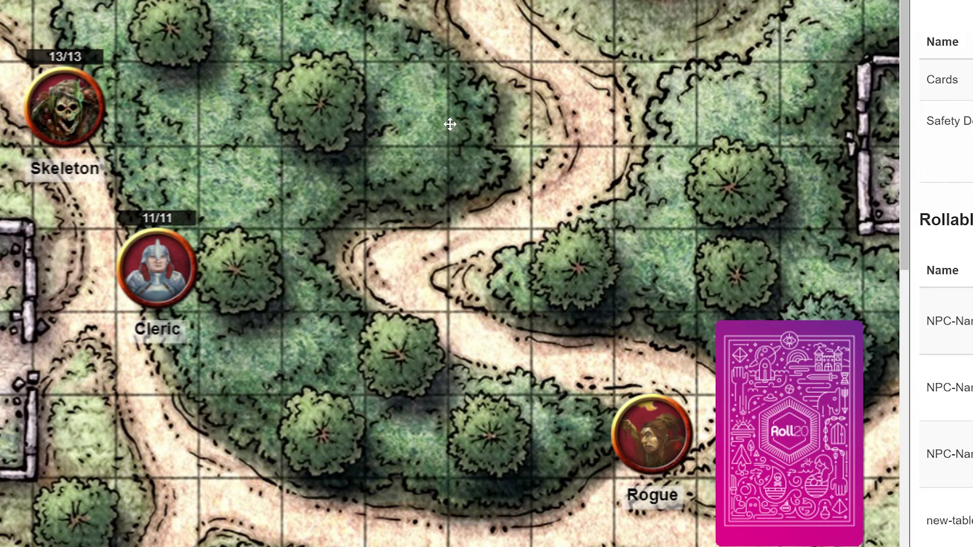
# Step: Deal one card from the Cards deck onto the map and take it into the hand
pyautogui.moveTo(782, 448)
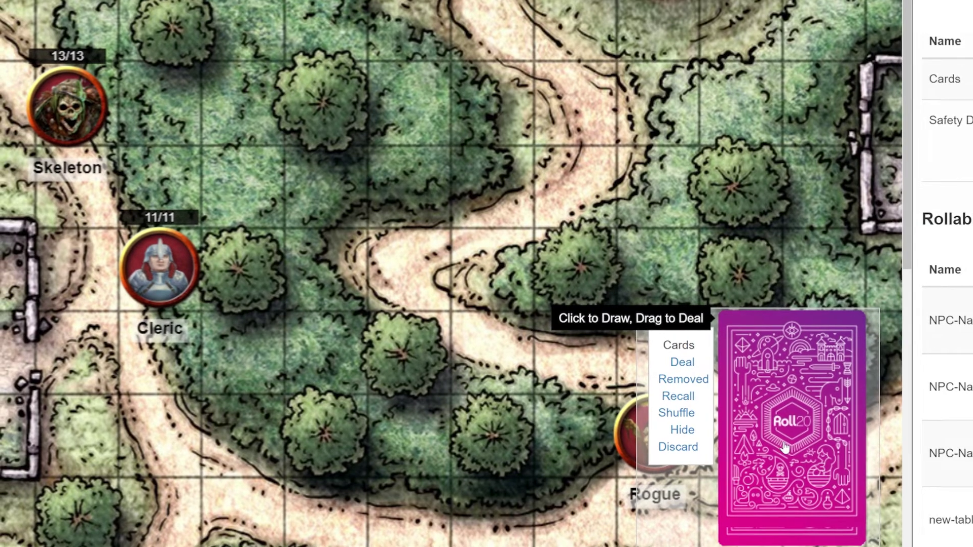
pyautogui.moveTo(782, 448); pyautogui.dragTo(87, 523)
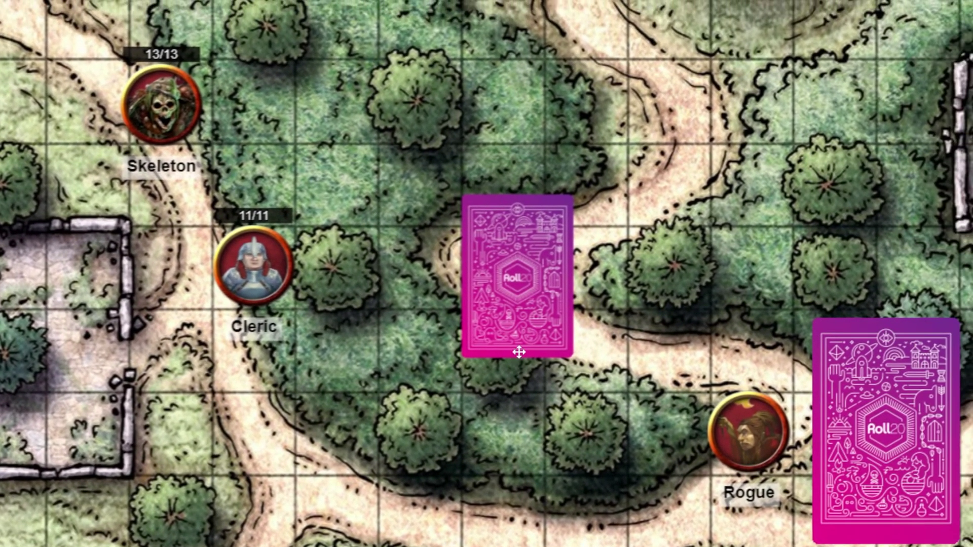
pyautogui.rightClick(804, 203)
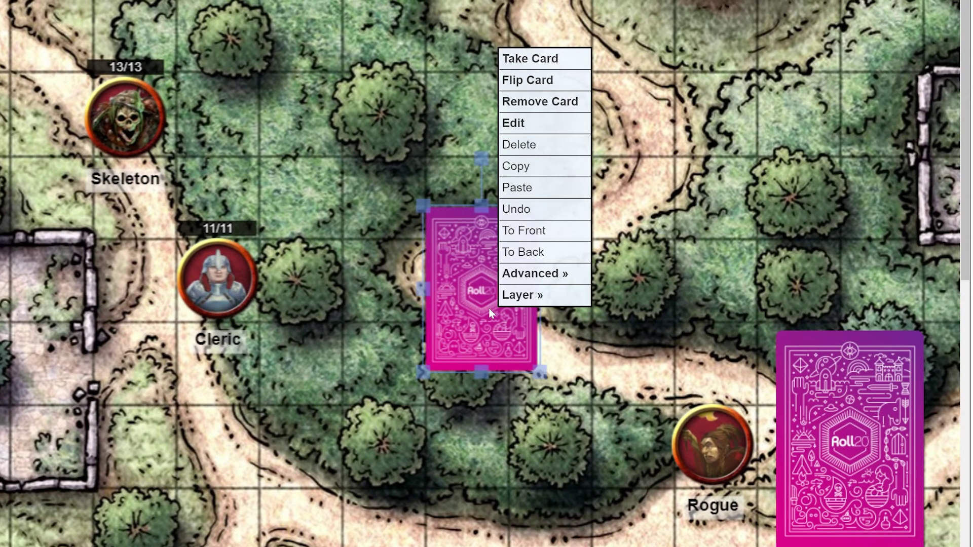
pyautogui.click(572, 60)
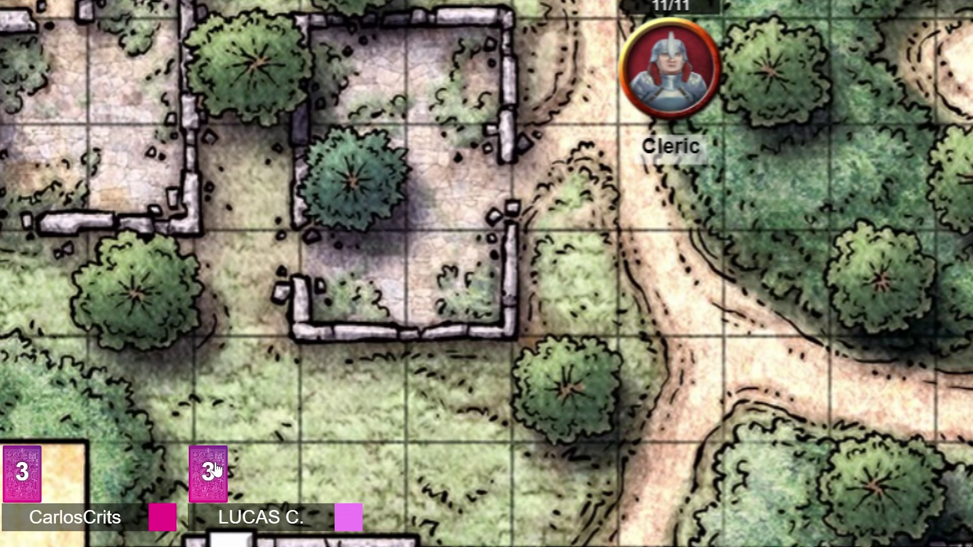
# Step: Steal the middle card from the second player's hand and approve the steal request as that player
pyautogui.click(214, 469)
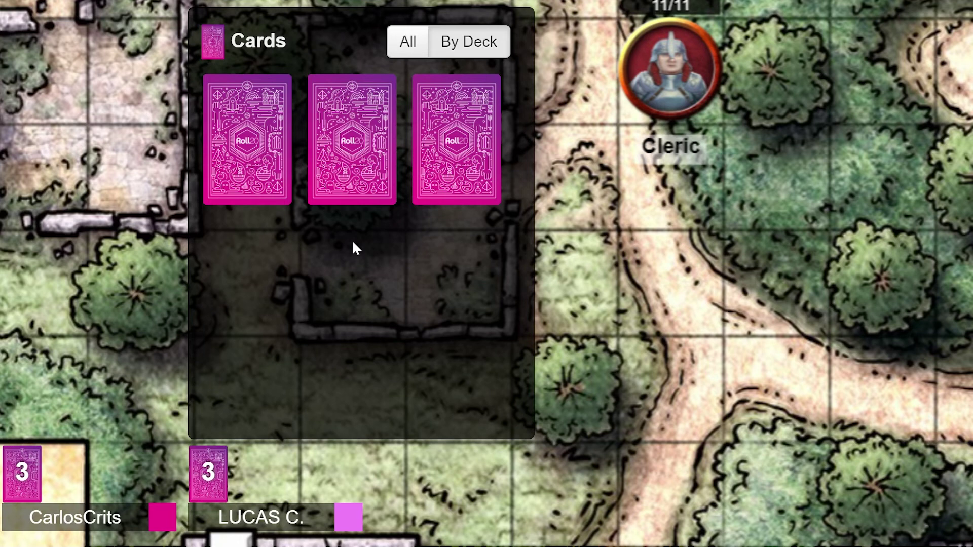
pyautogui.moveTo(352, 195)
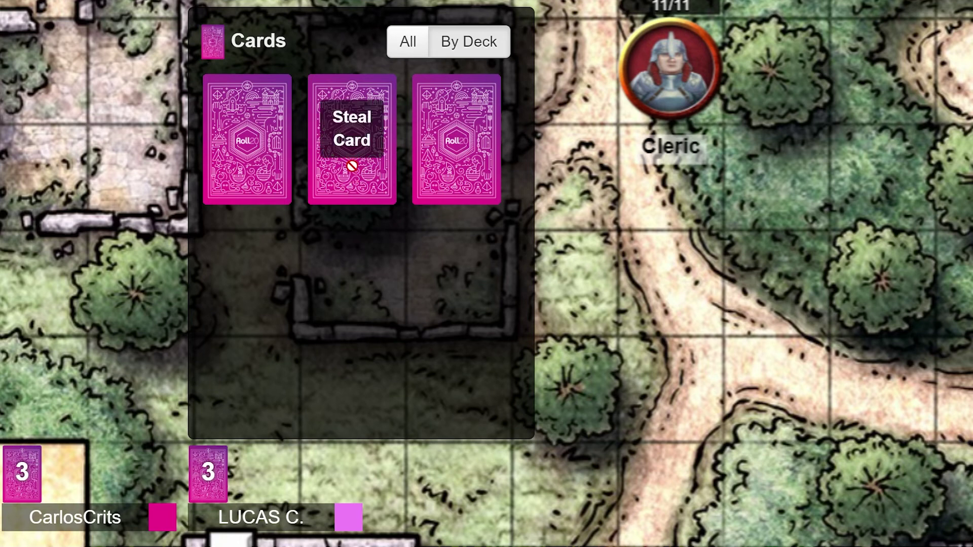
pyautogui.click(357, 136)
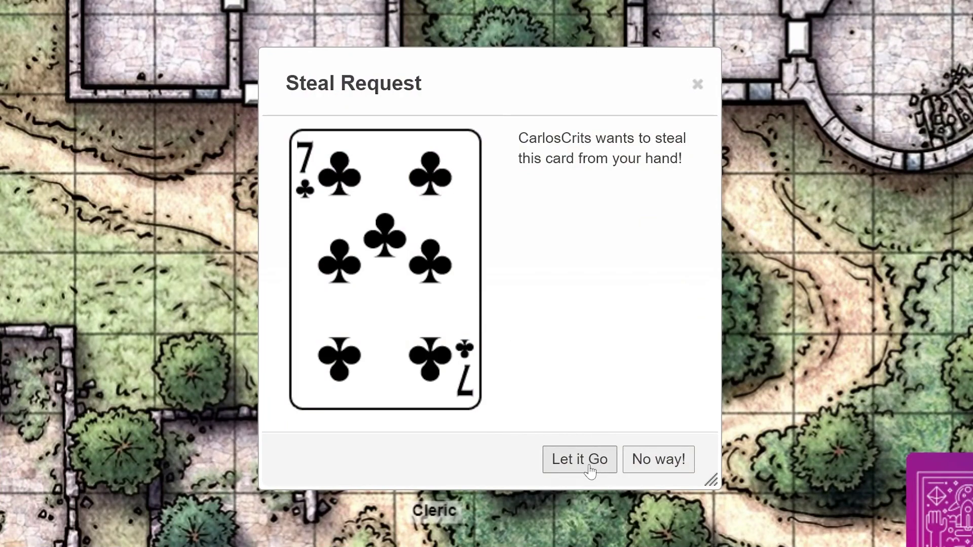
pyautogui.click(588, 463)
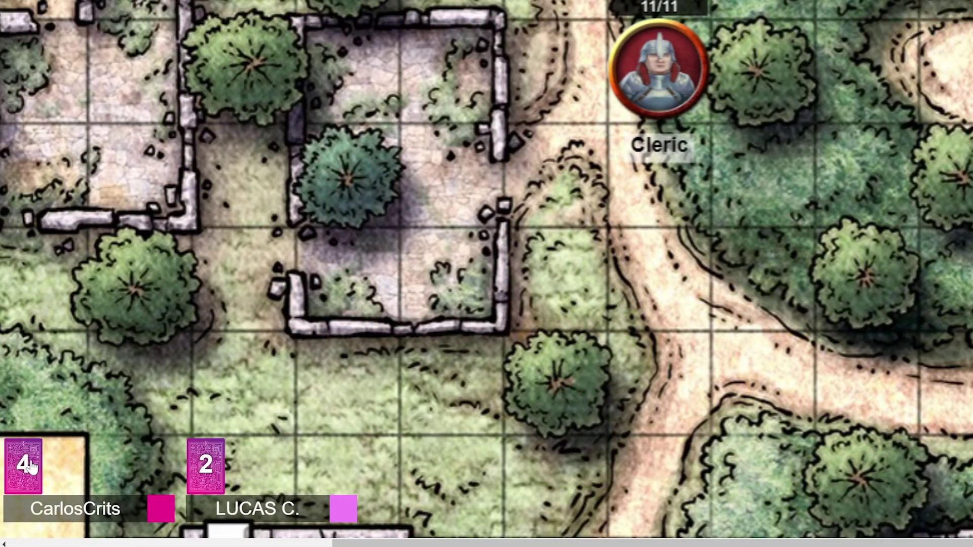
# Step: Offer the 7 of Clubs from the first player's hand to the second player and accept the trade for both
pyautogui.click(27, 471)
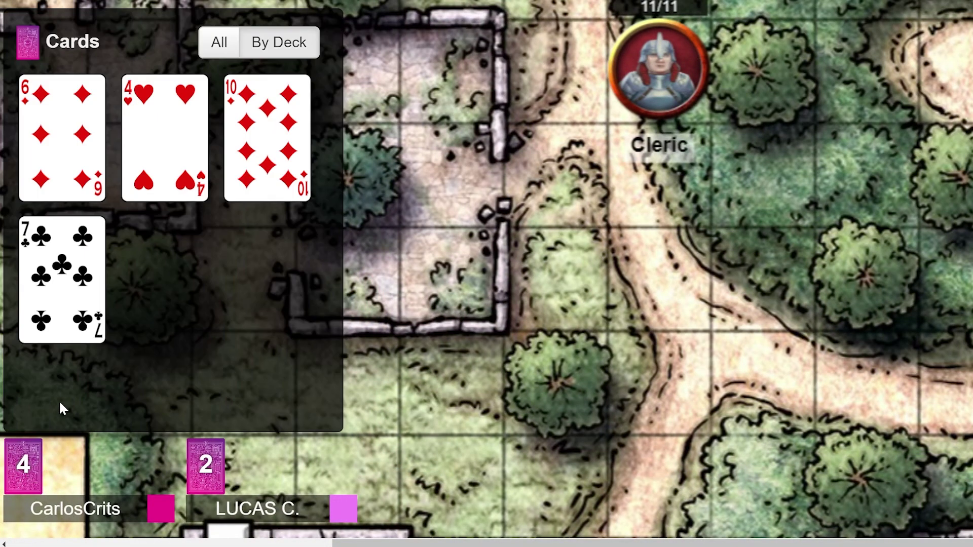
pyautogui.moveTo(68, 288); pyautogui.dragTo(317, 509)
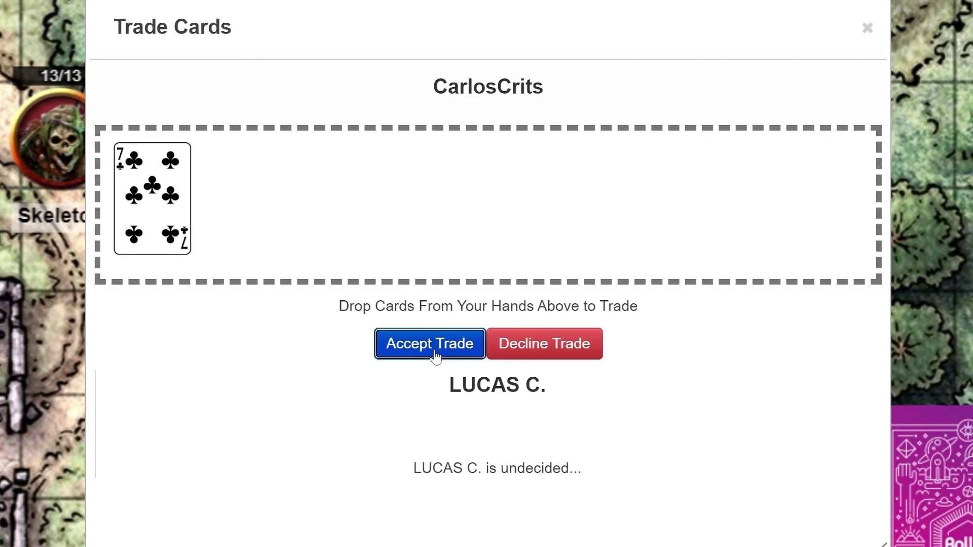
pyautogui.click(434, 350)
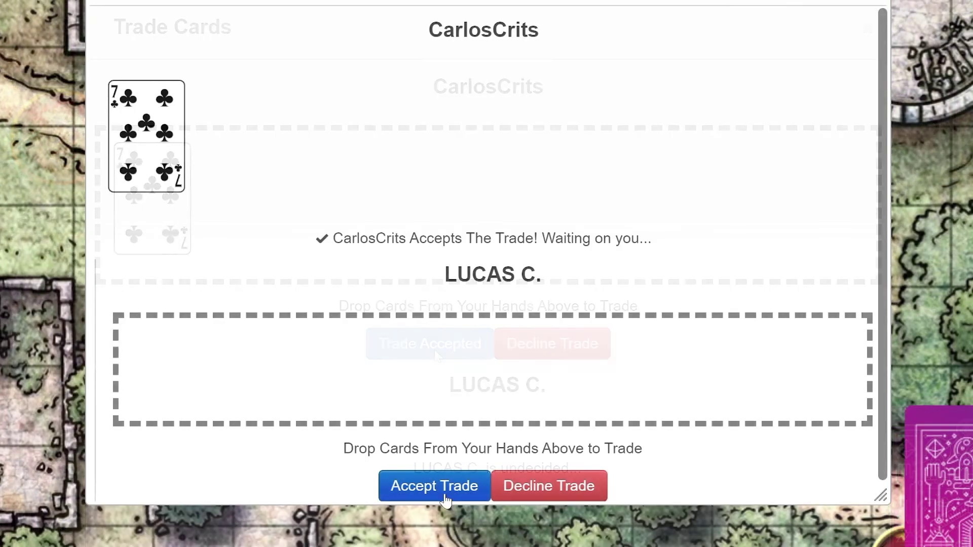
pyautogui.click(444, 493)
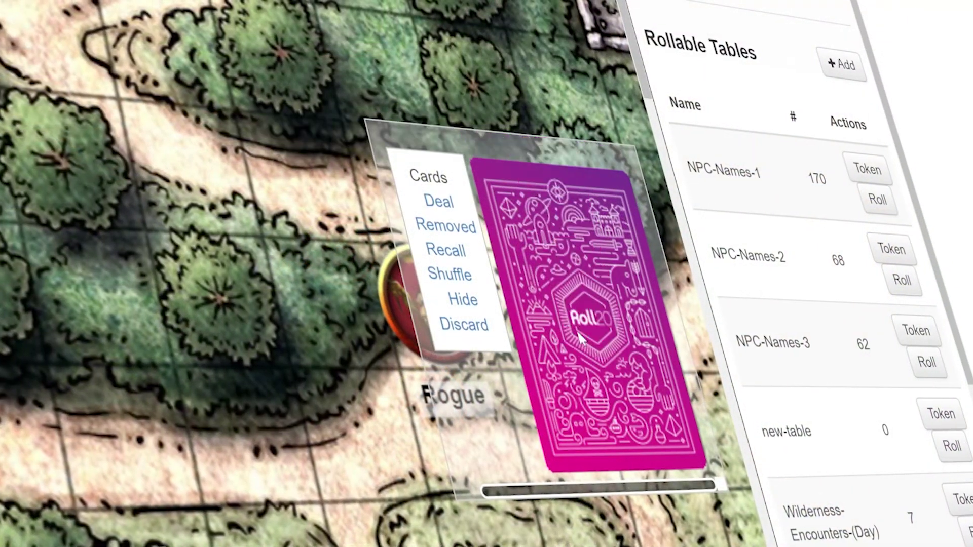
# Step: Draw a card from the Cards deck
pyautogui.click(579, 341)
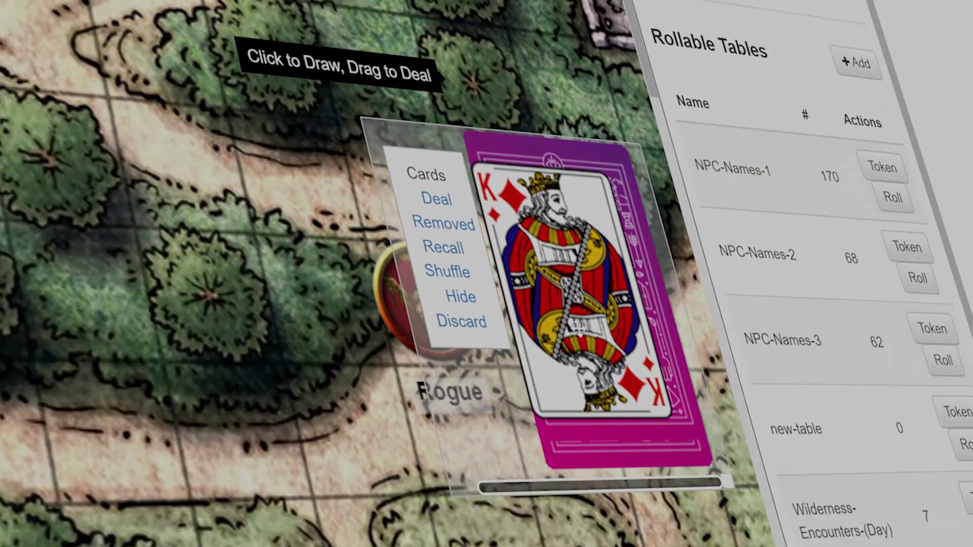